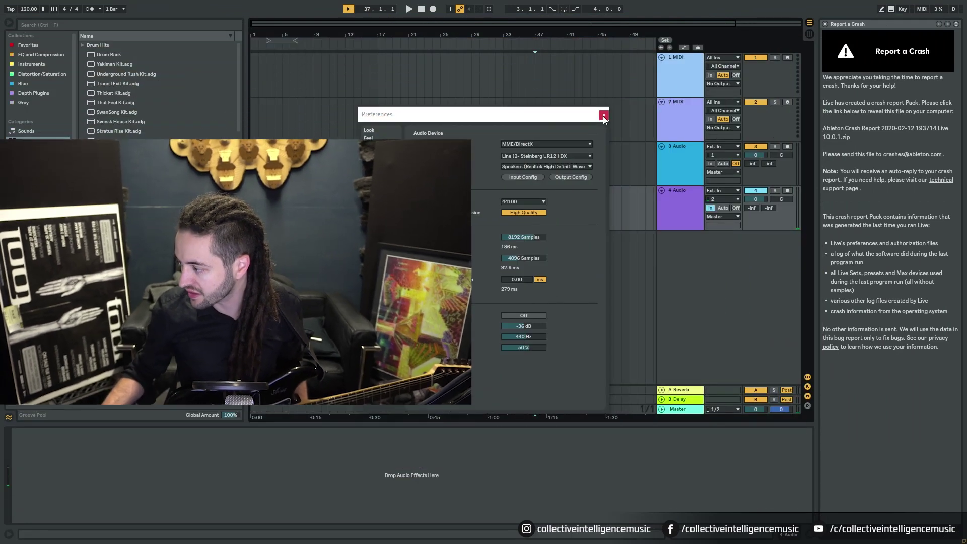
- Close Preferences, then reopen them on the Audio page with Ctrl+comma
click(603, 116)
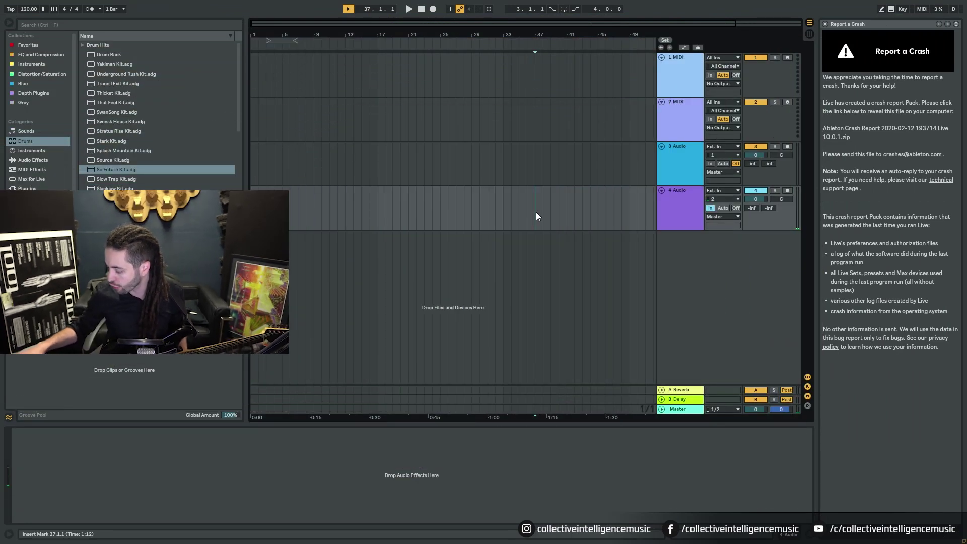
key(ctrl+comma)
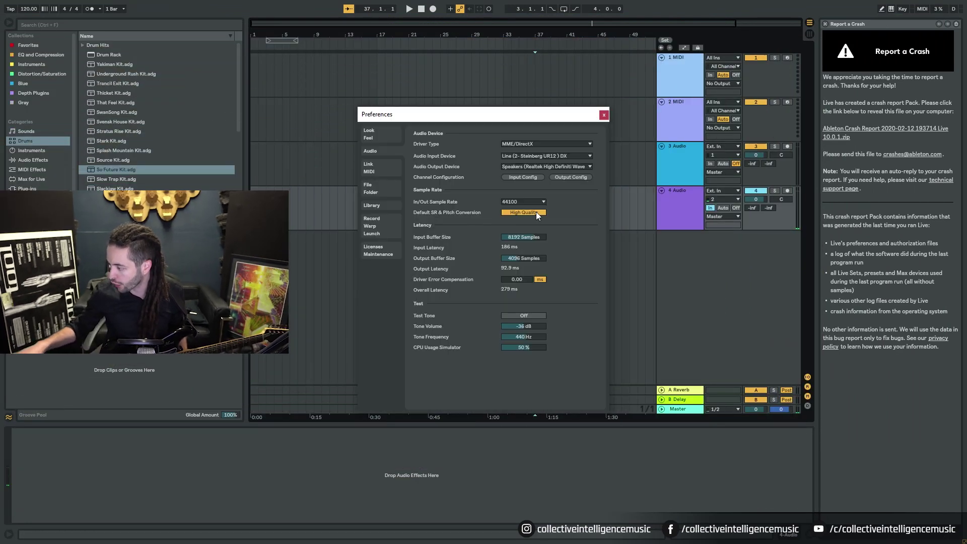
- Check the Driver Type list and keep MME/DirectX as the audio driver
click(515, 142)
click(515, 142)
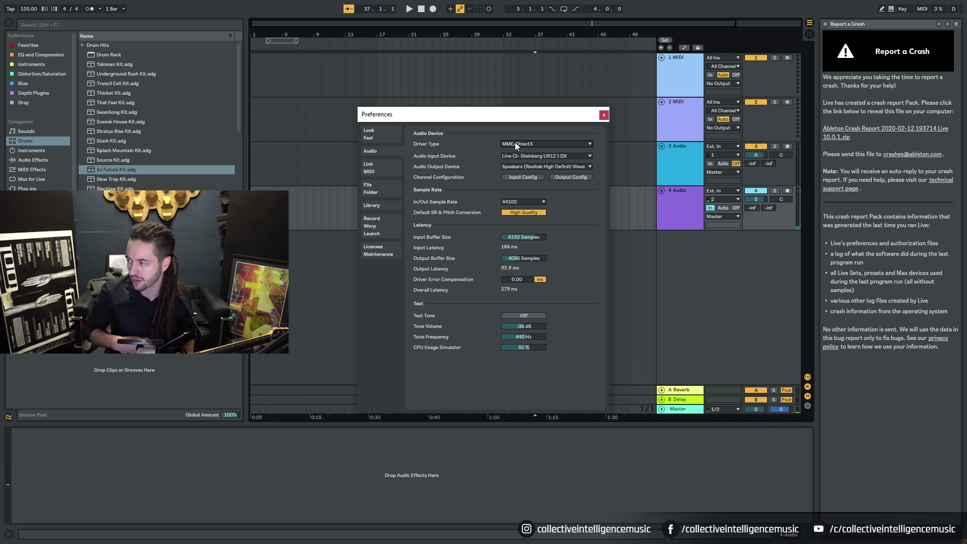
click(514, 143)
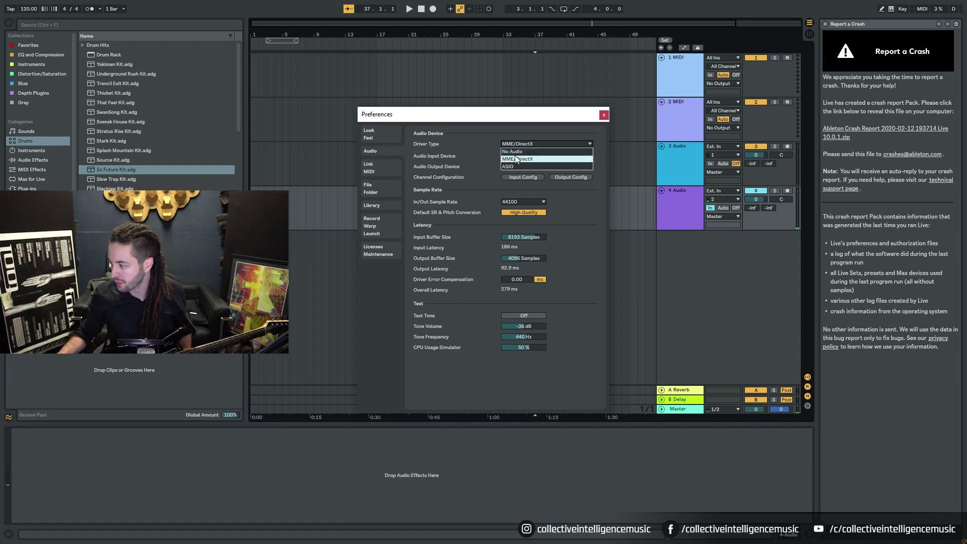
click(517, 159)
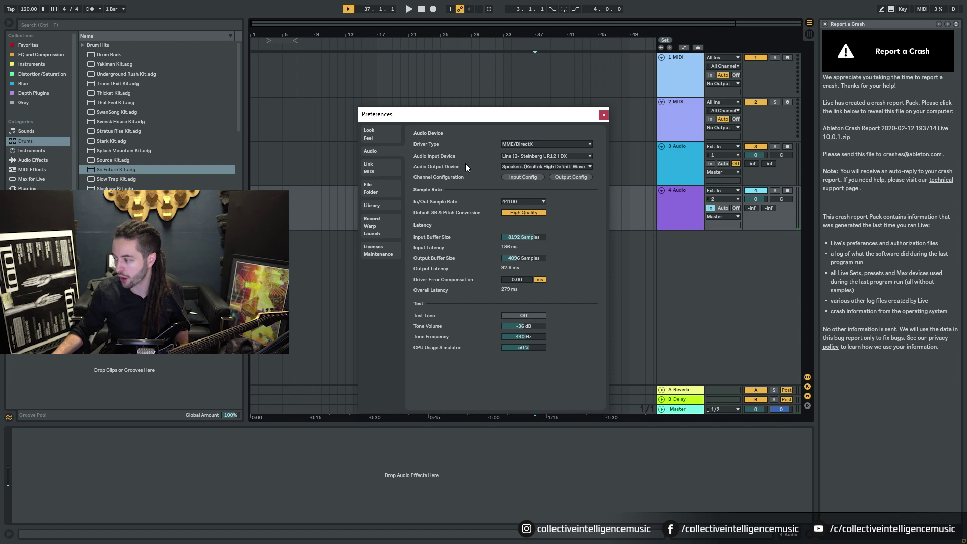
click(516, 144)
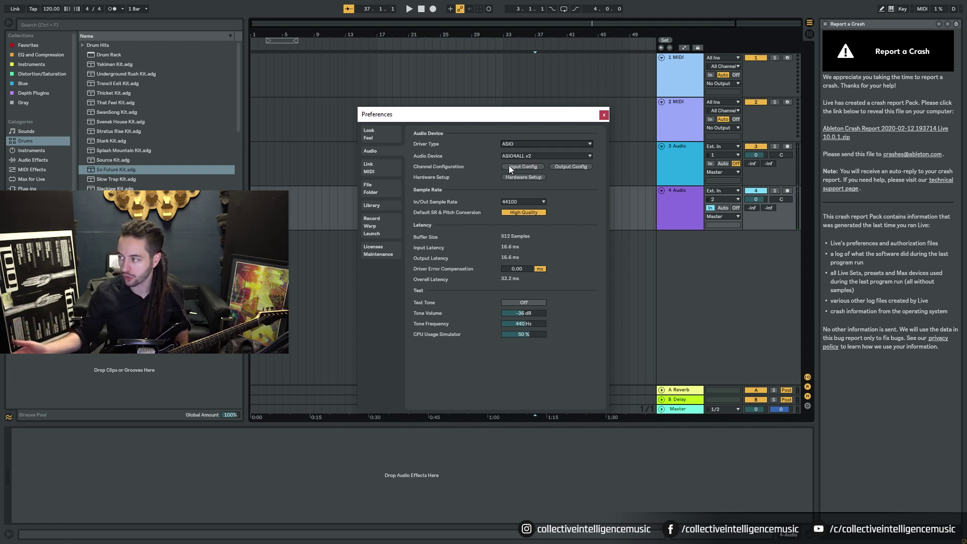
- Set the ASIO device to No Device, revert the driver to MME/DirectX, and close Preferences
click(526, 156)
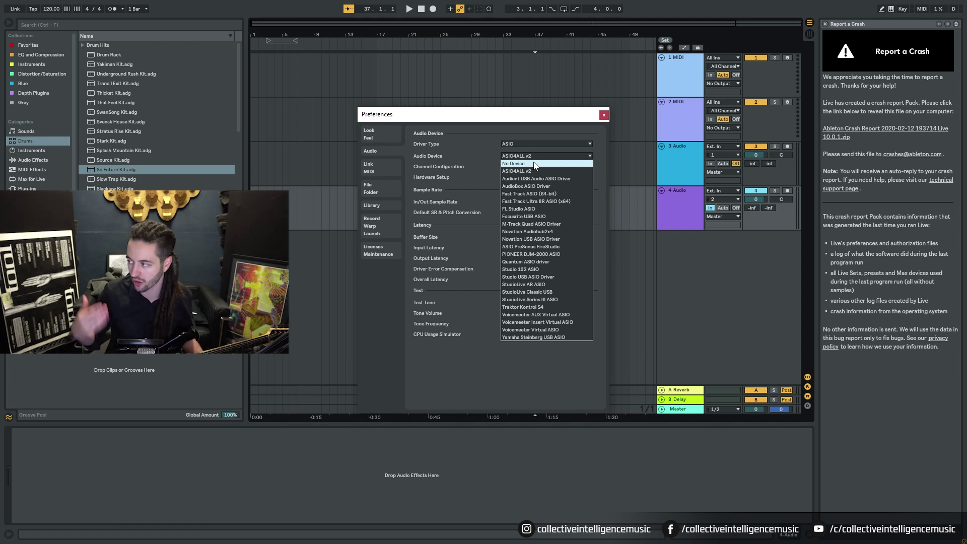
click(534, 165)
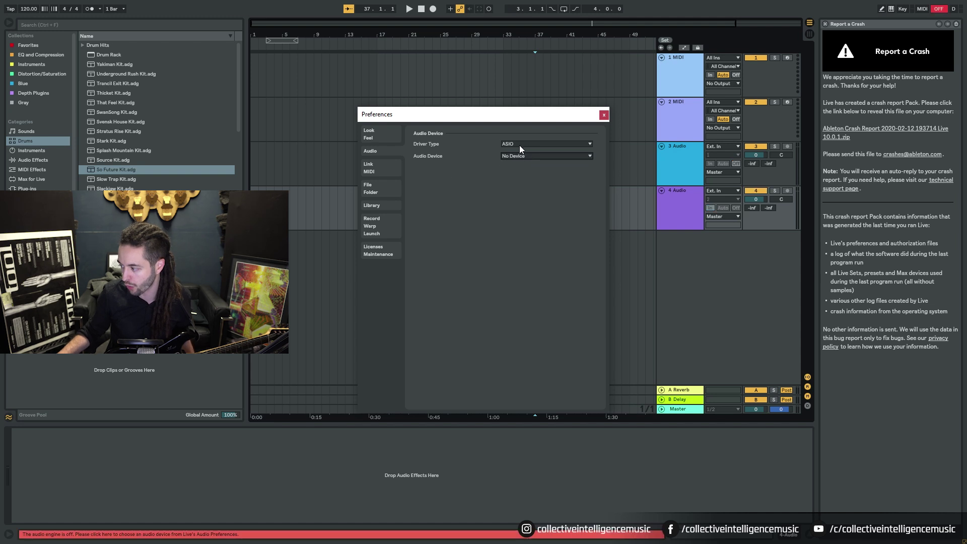
click(519, 145)
click(518, 159)
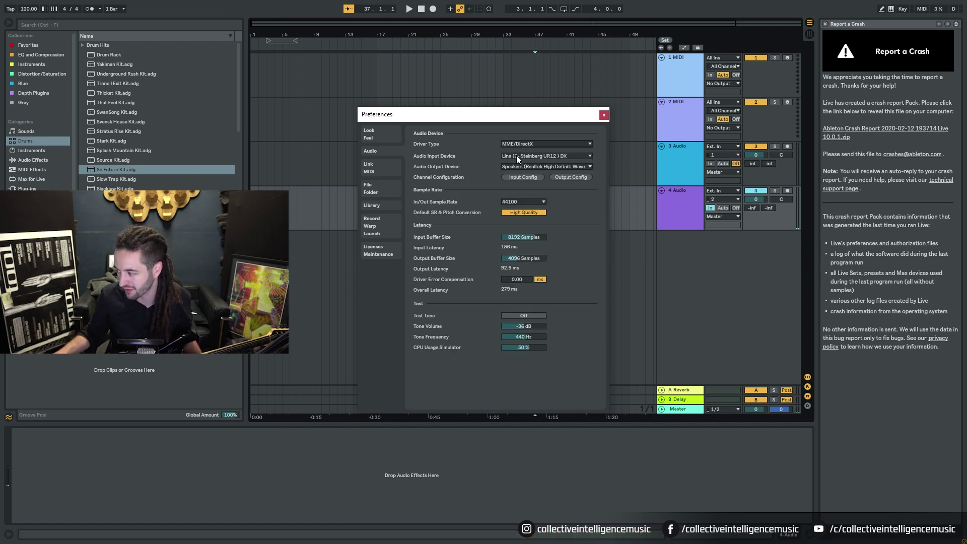
click(603, 116)
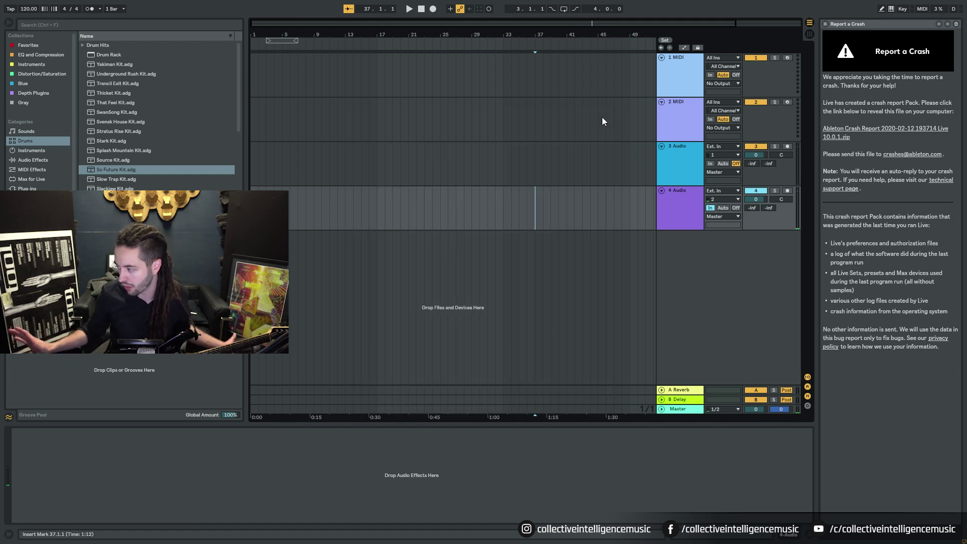
- Delete the 1 MIDI, 2 MIDI and 2 Audio tracks, leaving only 1 Audio
click(683, 134)
click(682, 83)
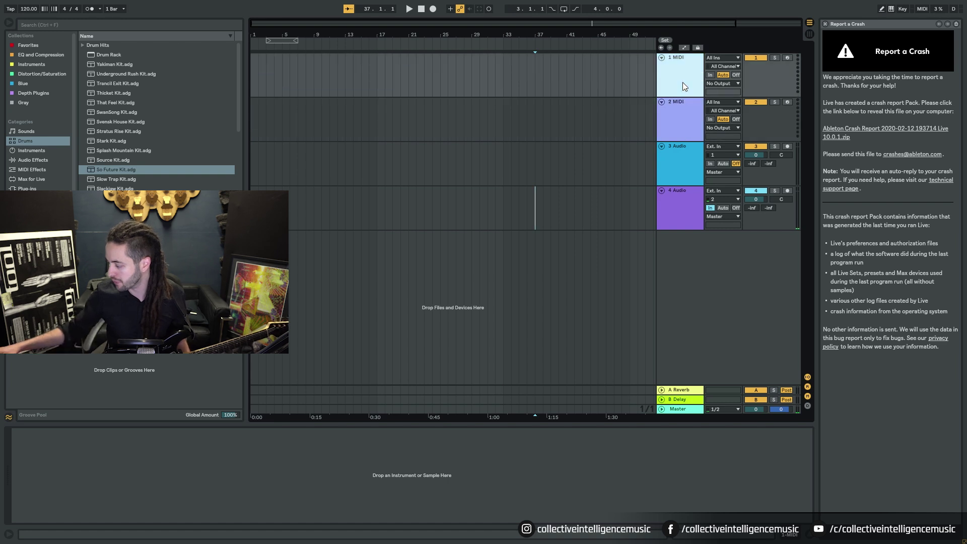
key(Delete)
key(Delete)
click(684, 110)
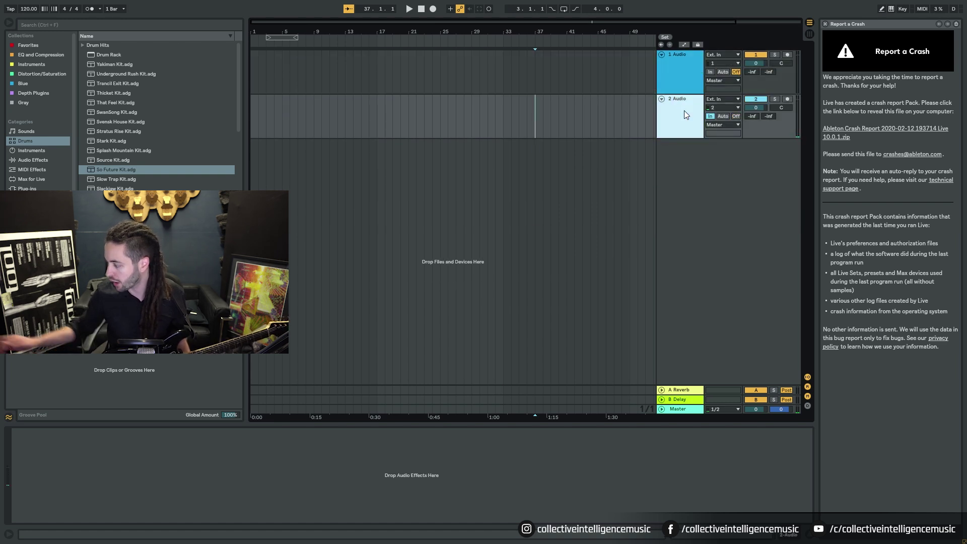
key(Delete)
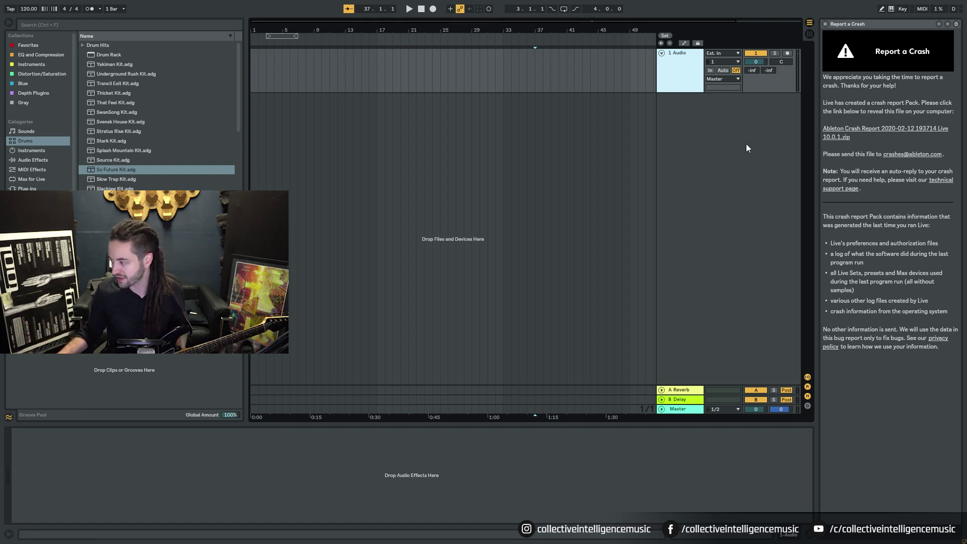
- Switch 1 Audio's Ext. In input channel from 1/2 to channel 2
click(713, 62)
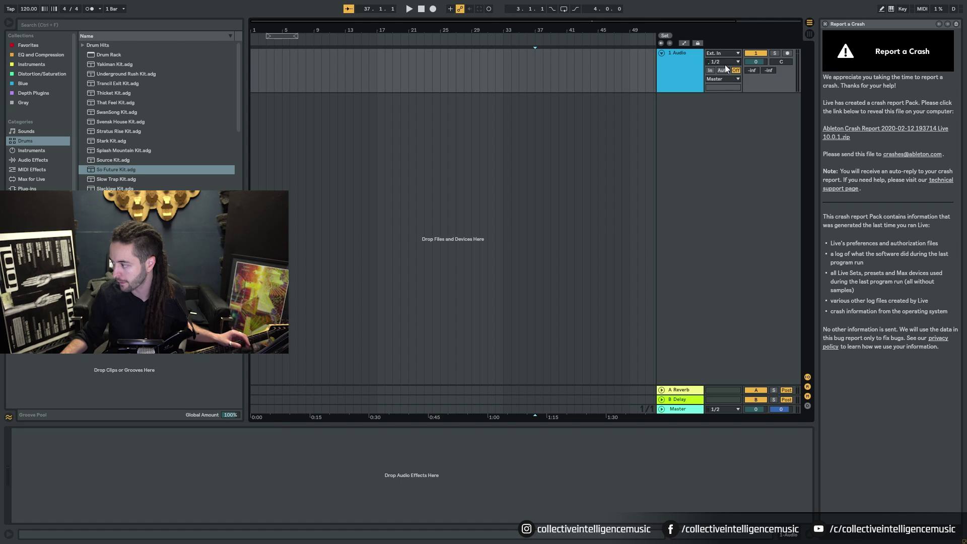
click(724, 63)
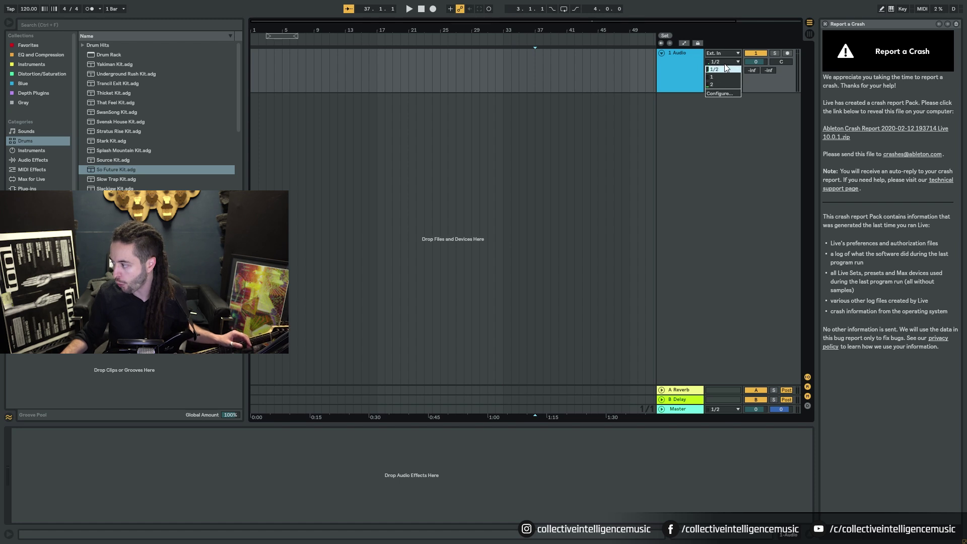
click(708, 86)
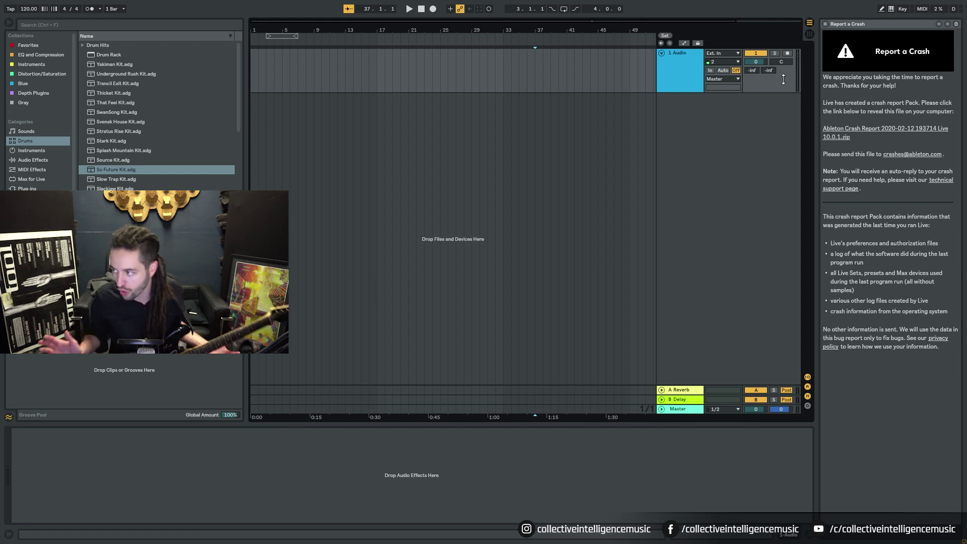
- Set 1 Audio's monitoring to In and arm the track for recording
click(711, 71)
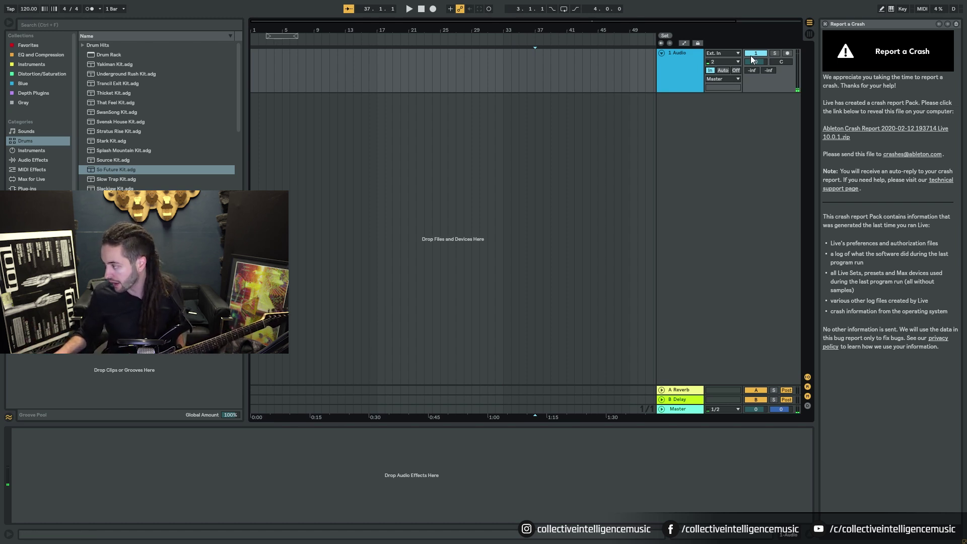
click(787, 54)
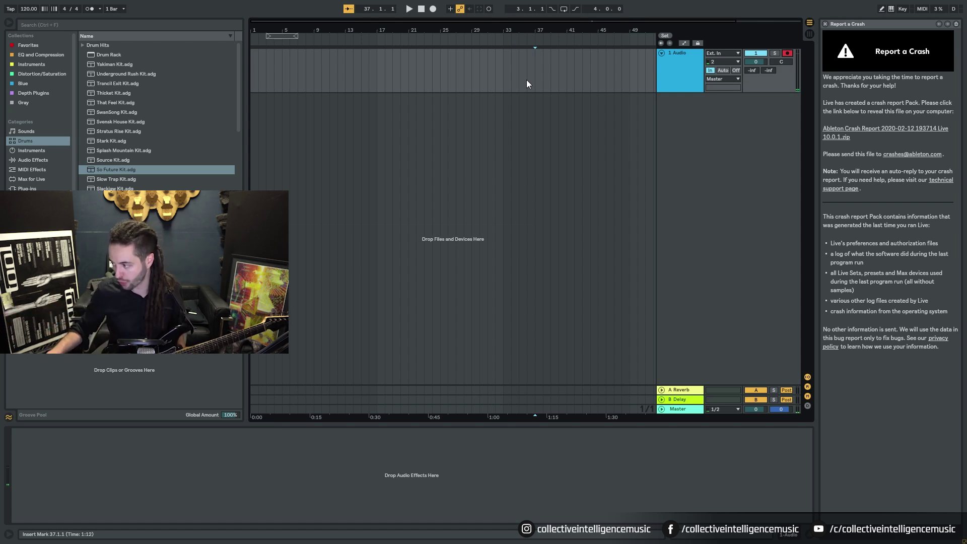
- Record a first take, stop, then return to bar 1 and start recording a new take
click(435, 12)
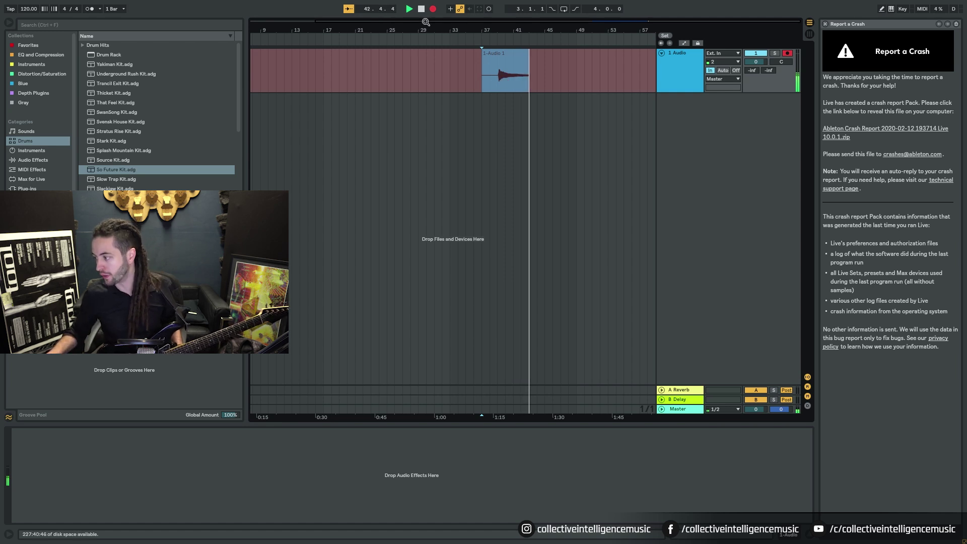
click(421, 8)
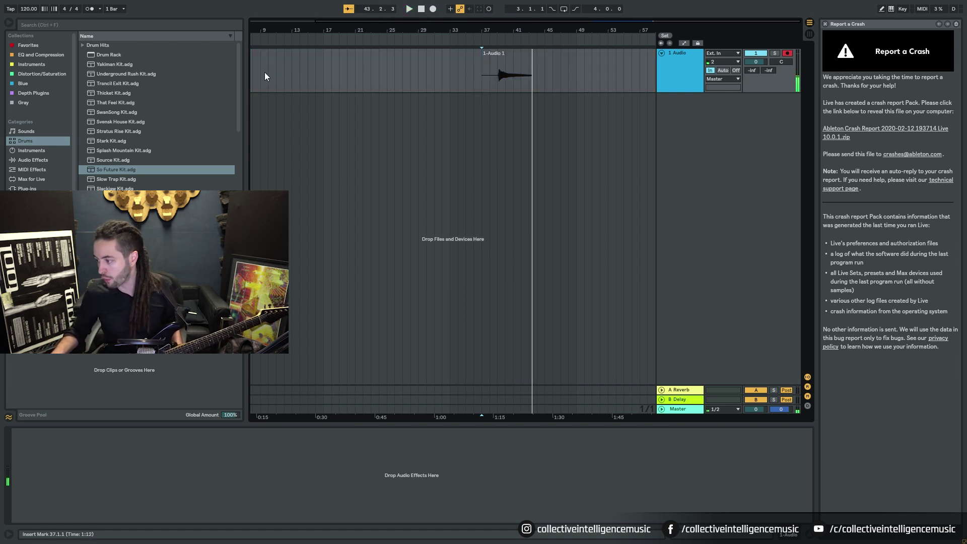
drag(265, 72, 362, 66)
click(420, 12)
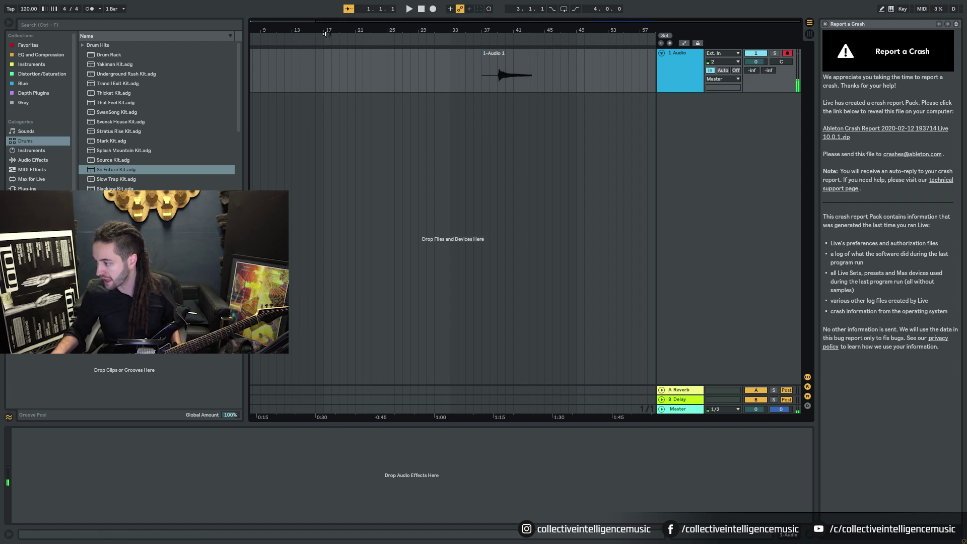
drag(314, 32, 367, 32)
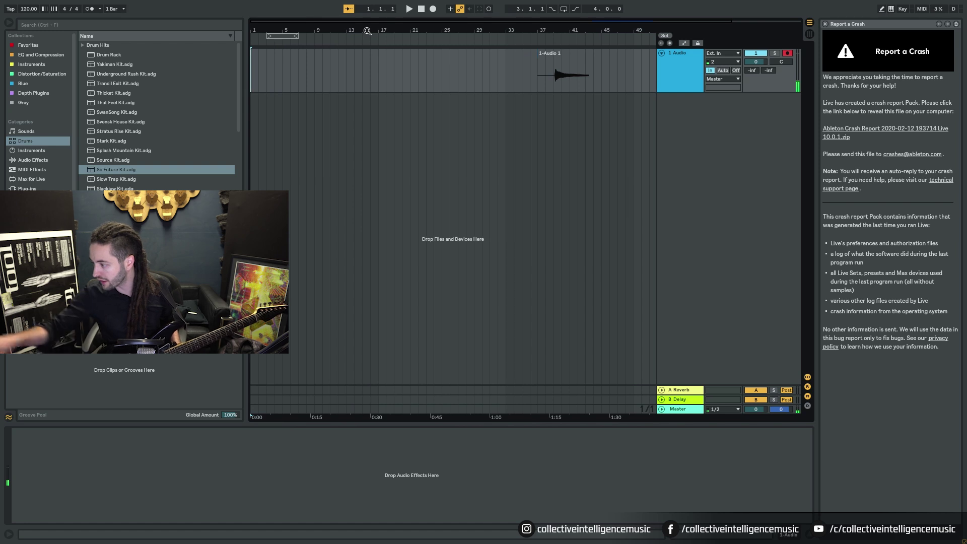
click(433, 10)
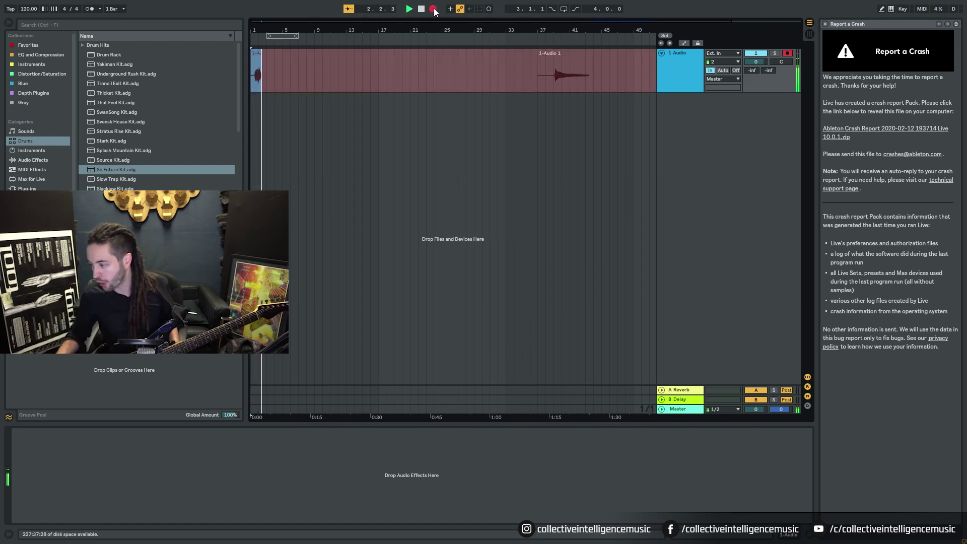
- Turn on the metronome and set its count-in to 2 Bars
click(90, 9)
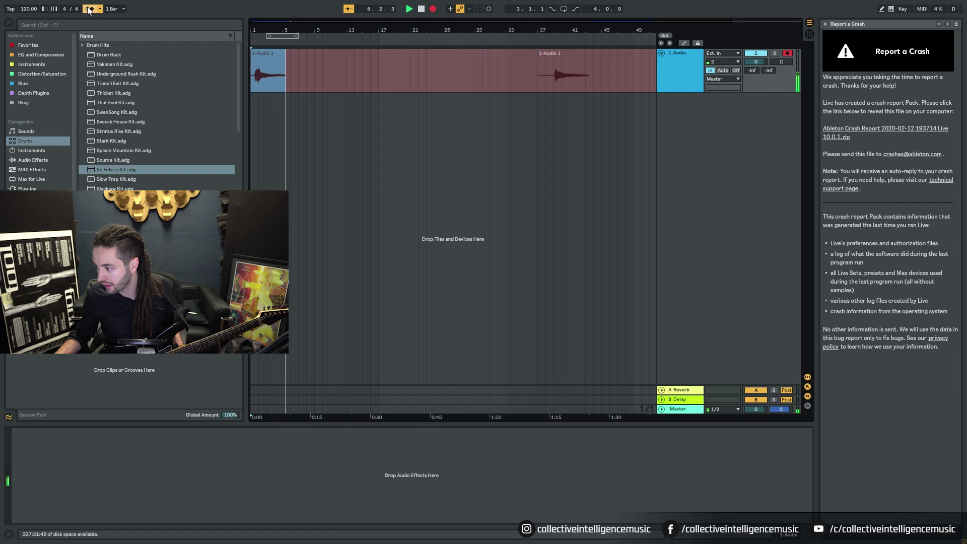
click(100, 9)
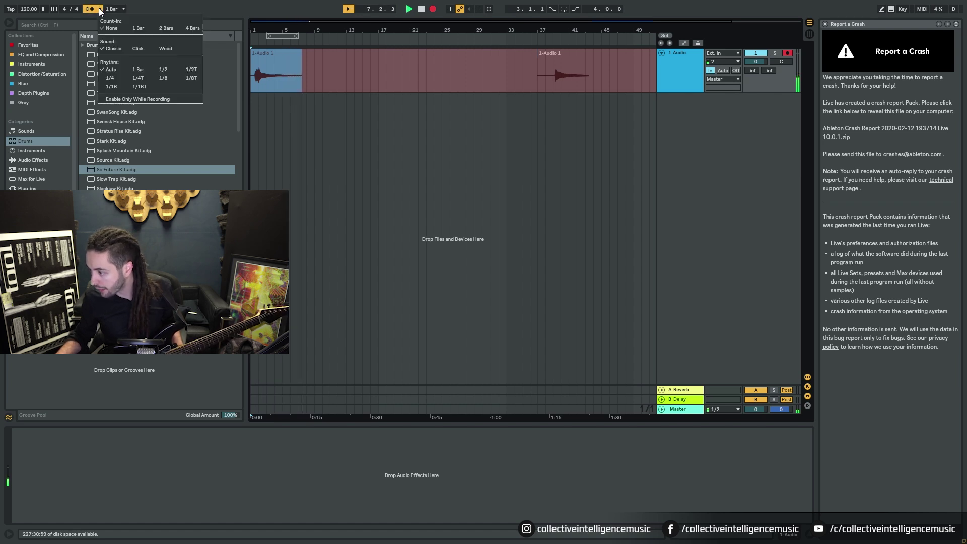
click(164, 29)
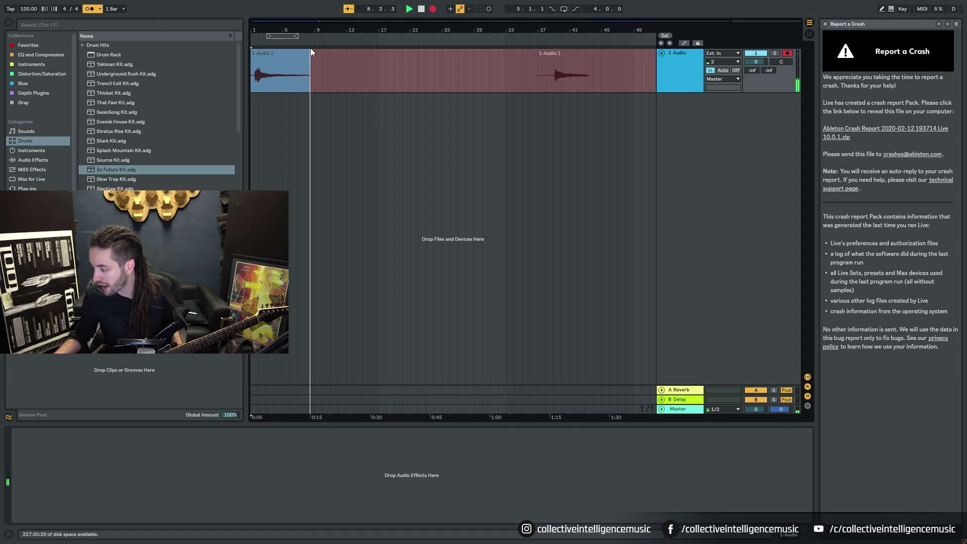
- Stop recording, delete the first recorded 1-Audio 1 clip, and return to bar 1
key(F9)
click(281, 54)
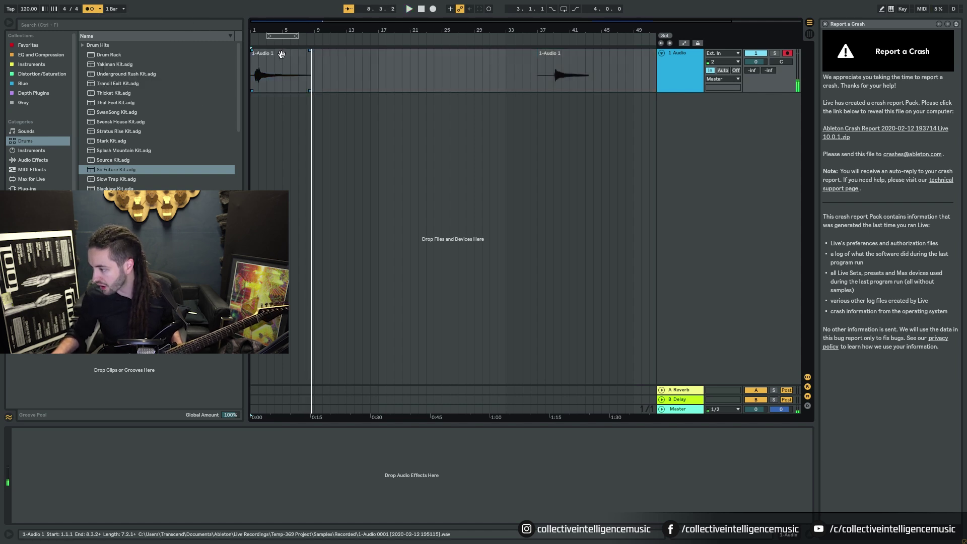
click(100, 8)
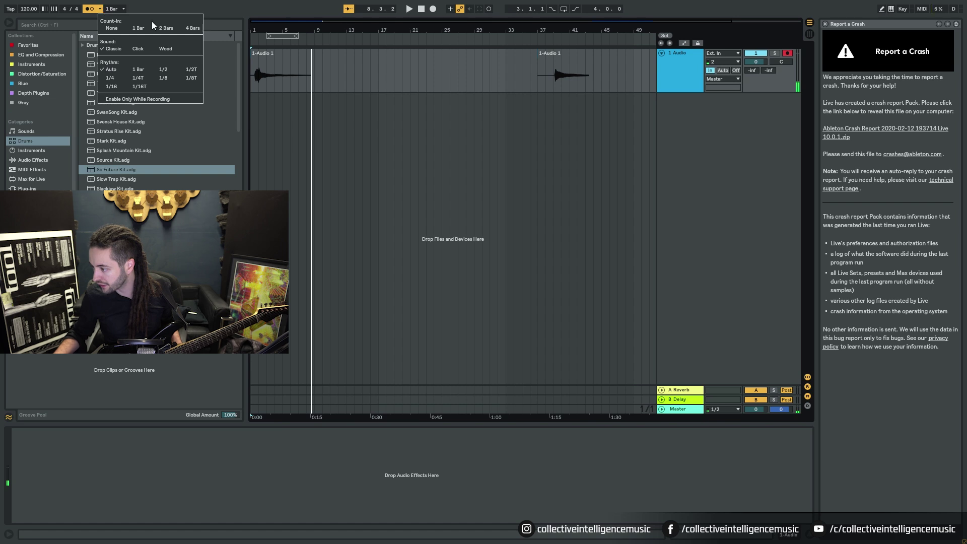
click(286, 61)
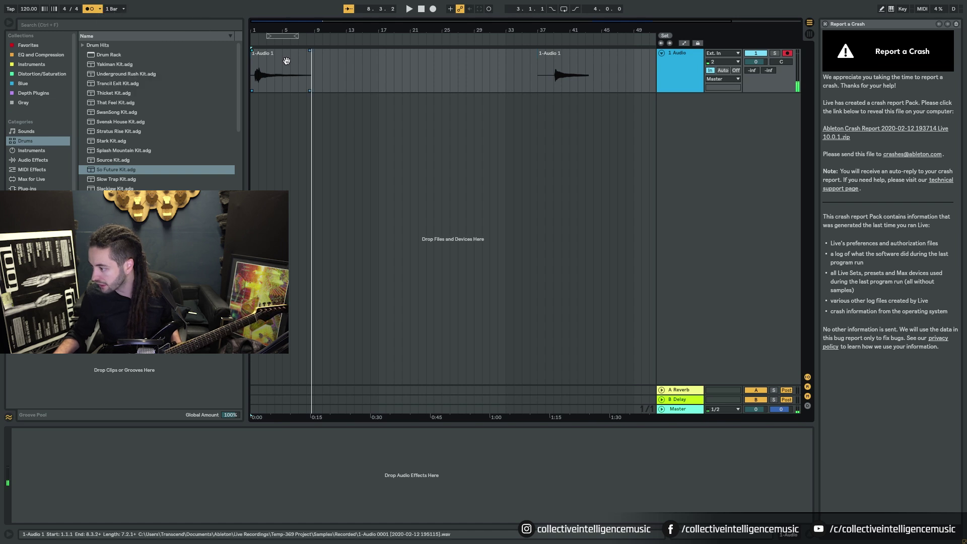
click(275, 53)
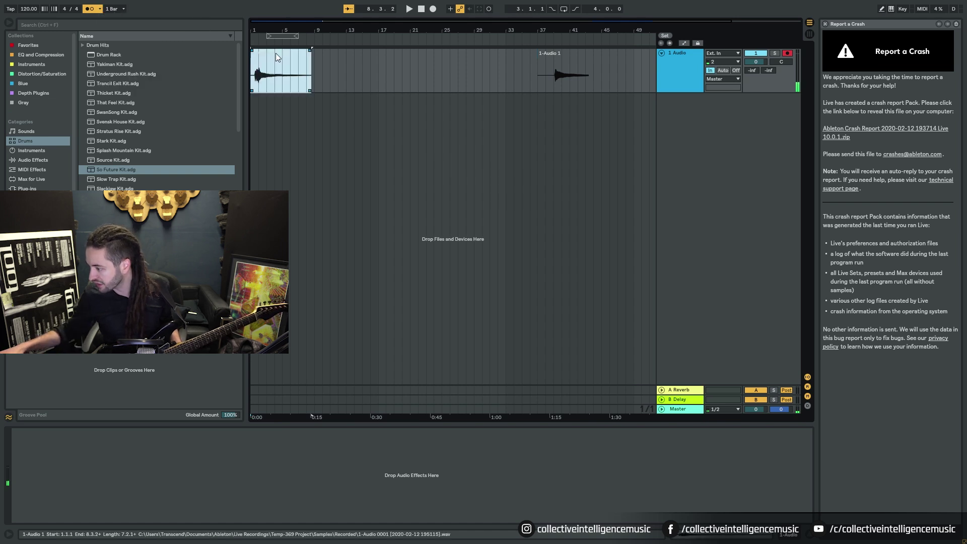
key(Delete)
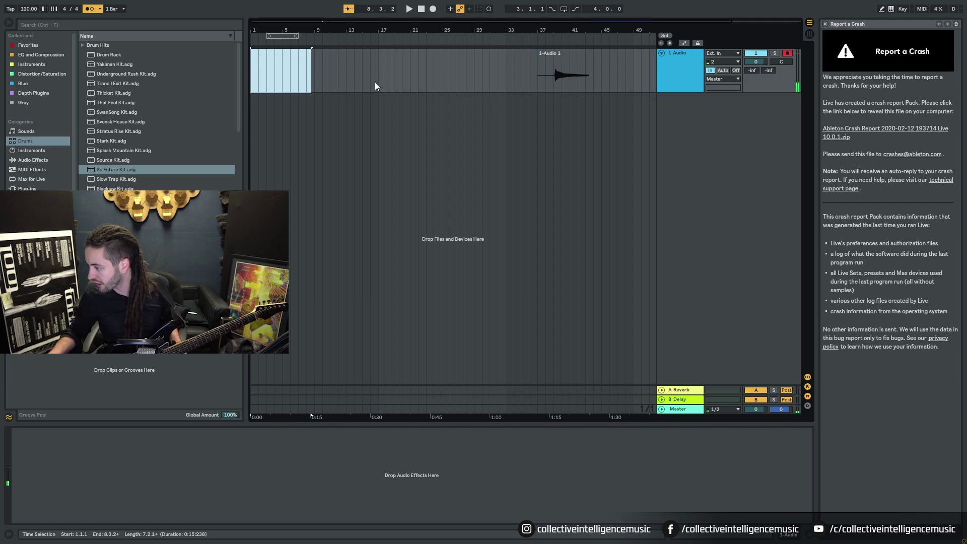
click(252, 72)
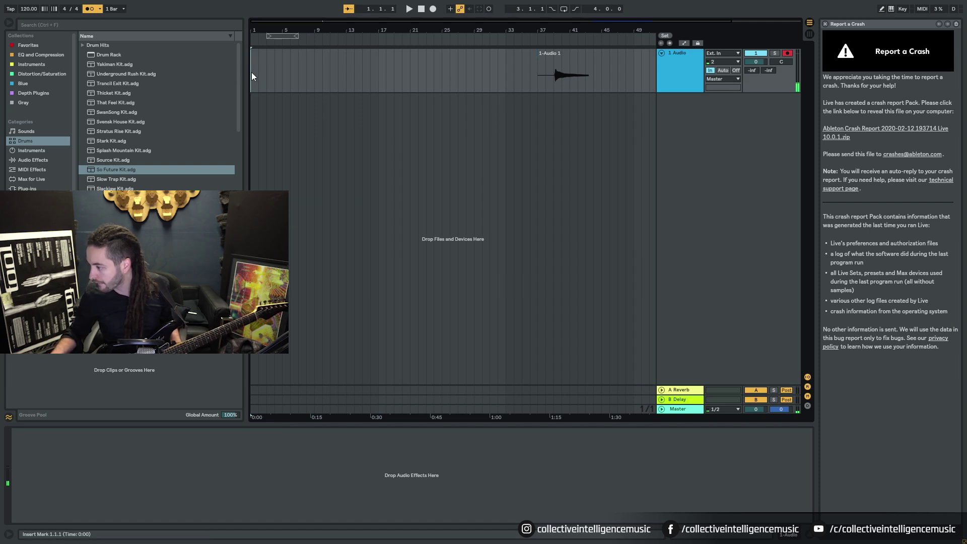
- Record take 1-Audio 2 from bar 1 after the count-in, turn off the metronome, and select the clip
click(432, 9)
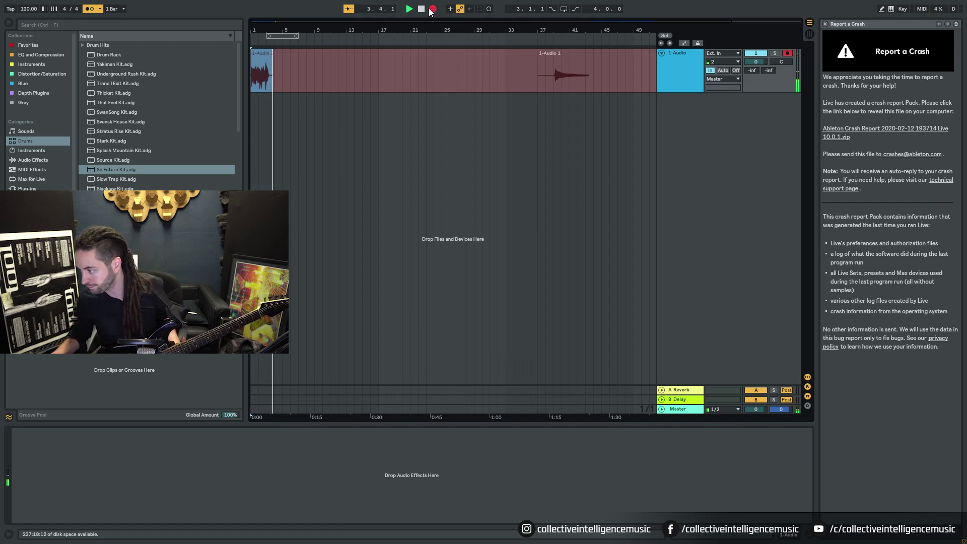
click(422, 10)
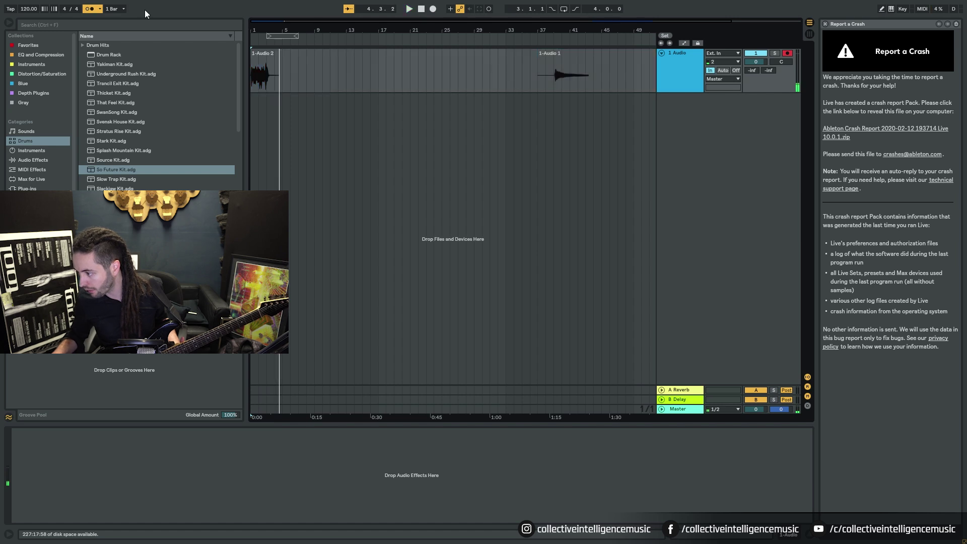
click(90, 9)
click(265, 56)
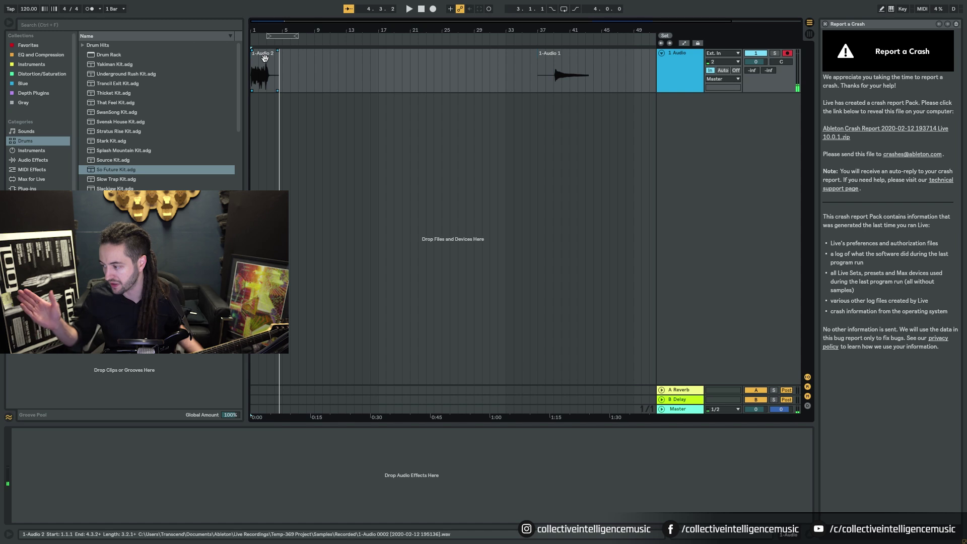
click(264, 56)
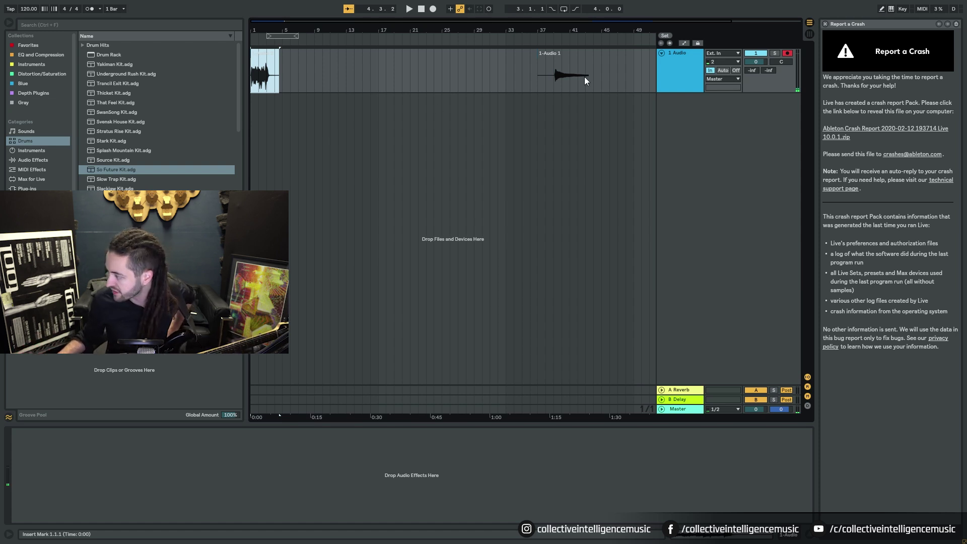
- Toggle the track's monitoring between In and Auto, finishing on Auto
click(726, 71)
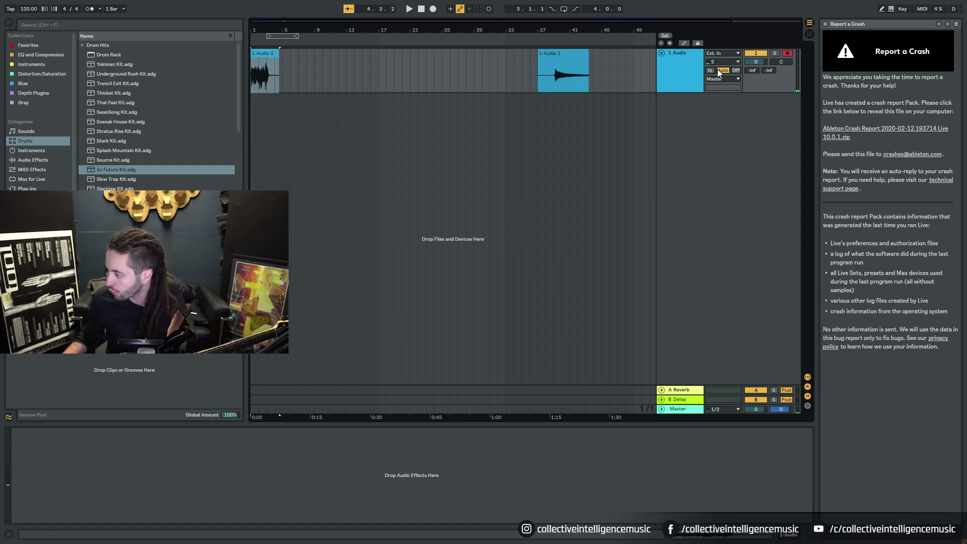
click(713, 70)
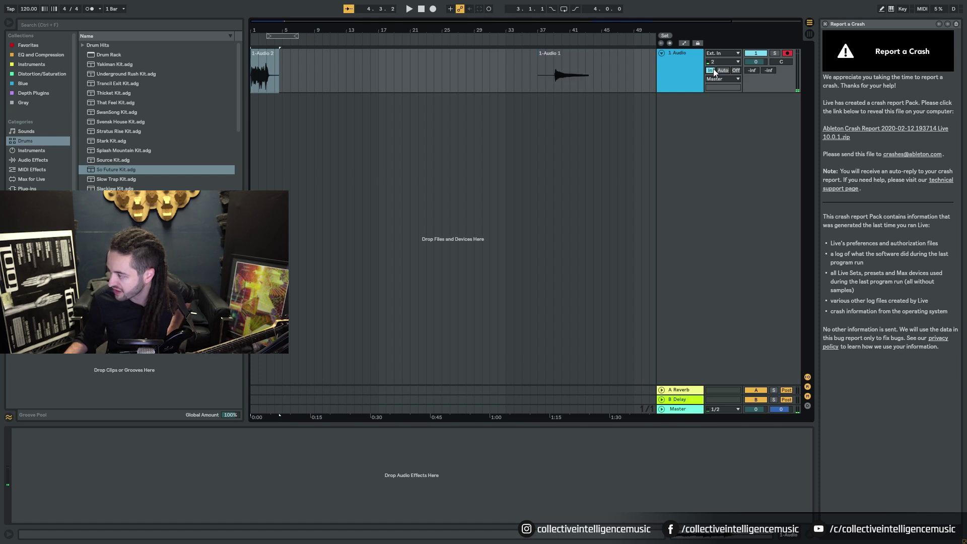
click(722, 71)
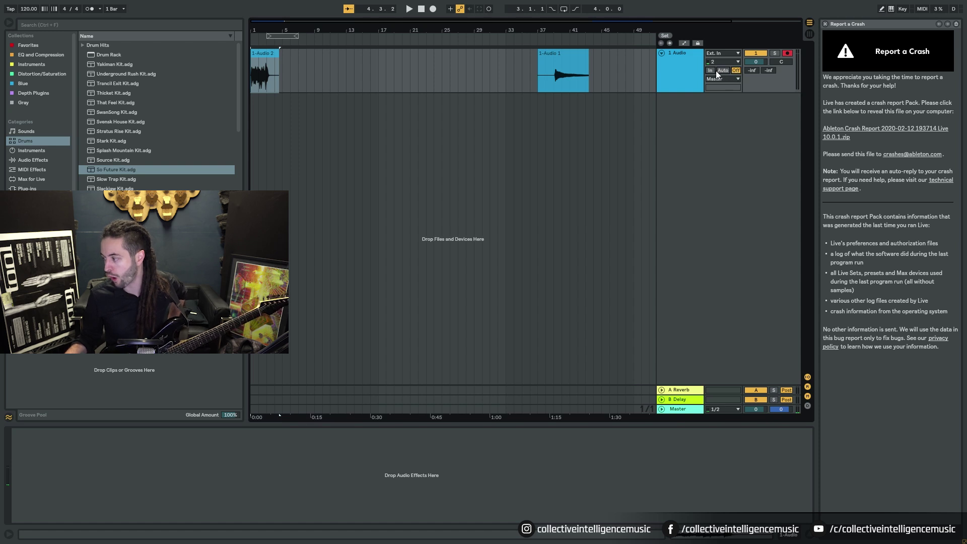
click(710, 70)
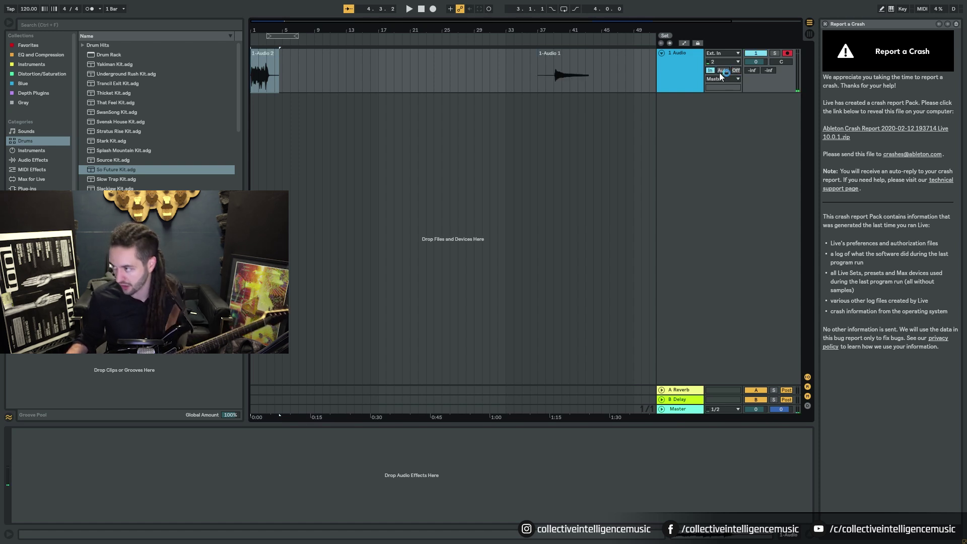
click(719, 72)
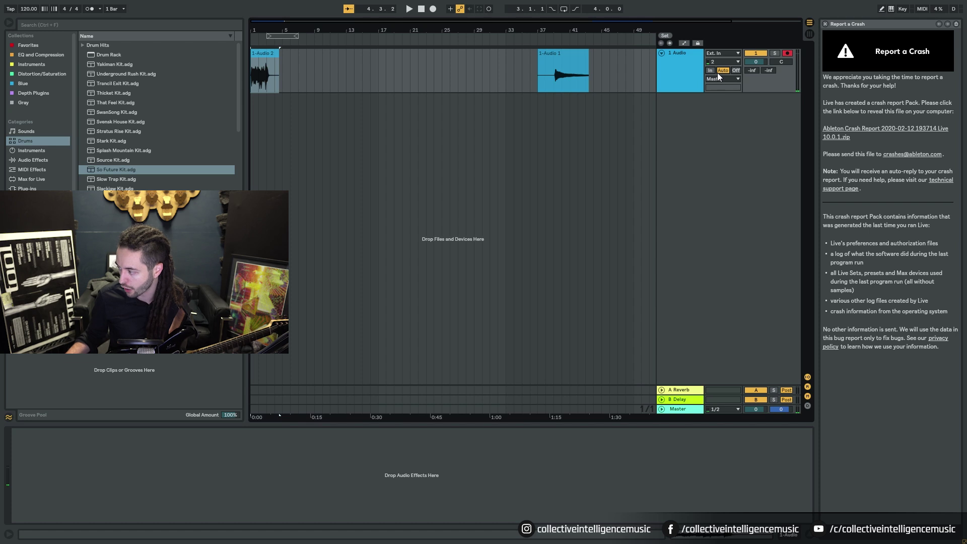
click(710, 71)
click(719, 71)
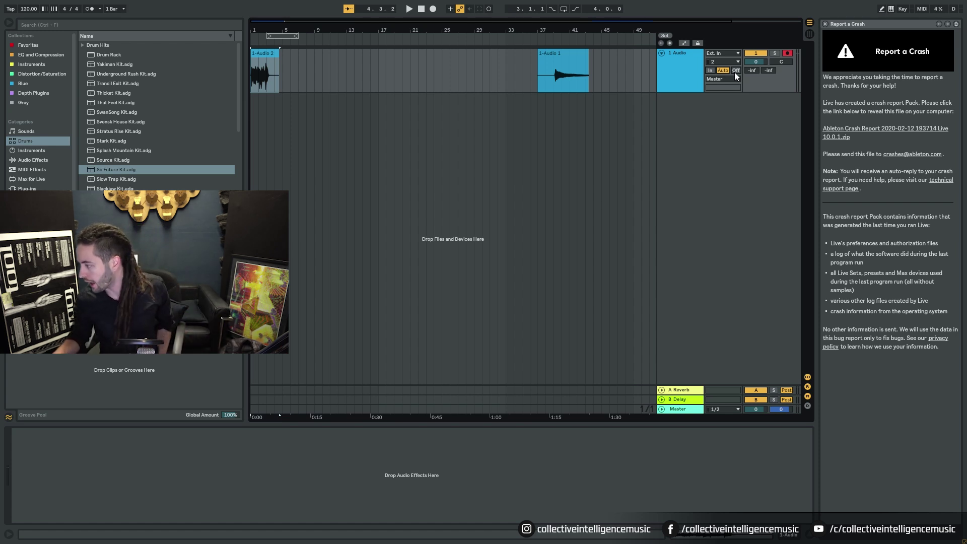
- Open the input channel list under Ext. In on the 1 Audio track
click(728, 62)
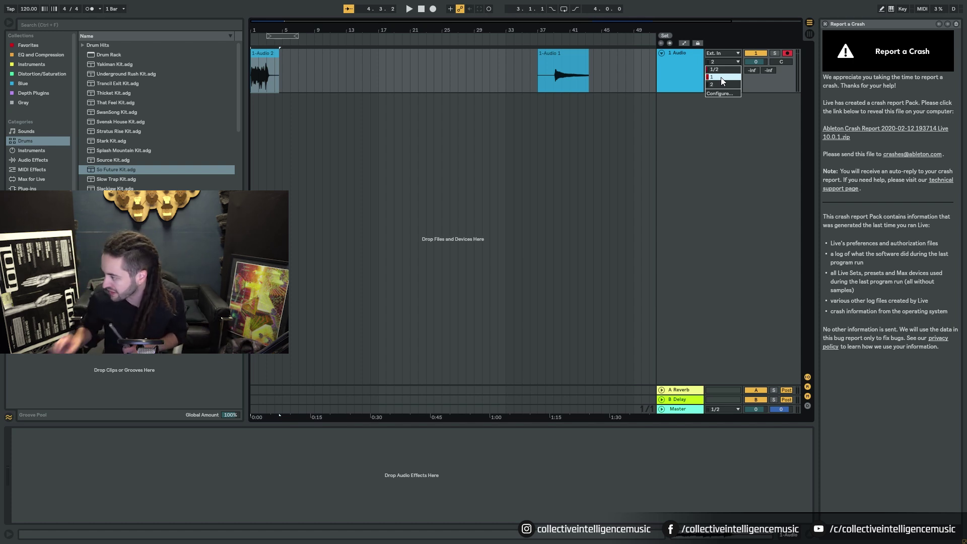
- Switch the track input to Ext. In channel 1 and record a take from bar 13 with count-in
click(721, 77)
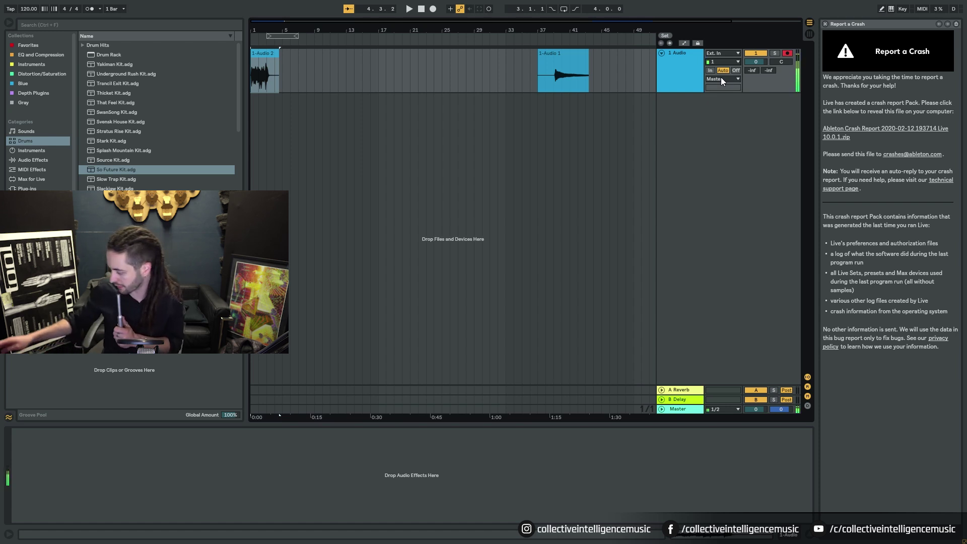
click(759, 53)
click(291, 71)
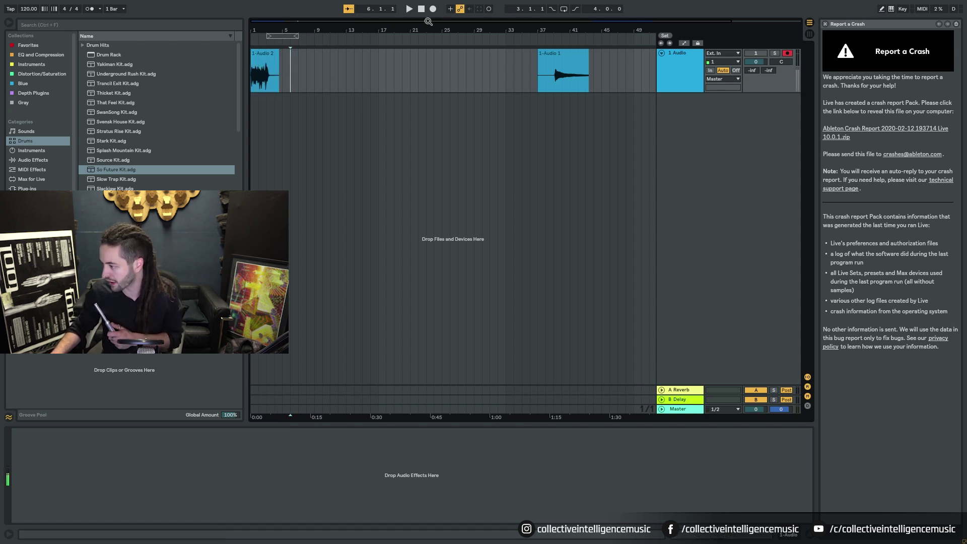
click(346, 89)
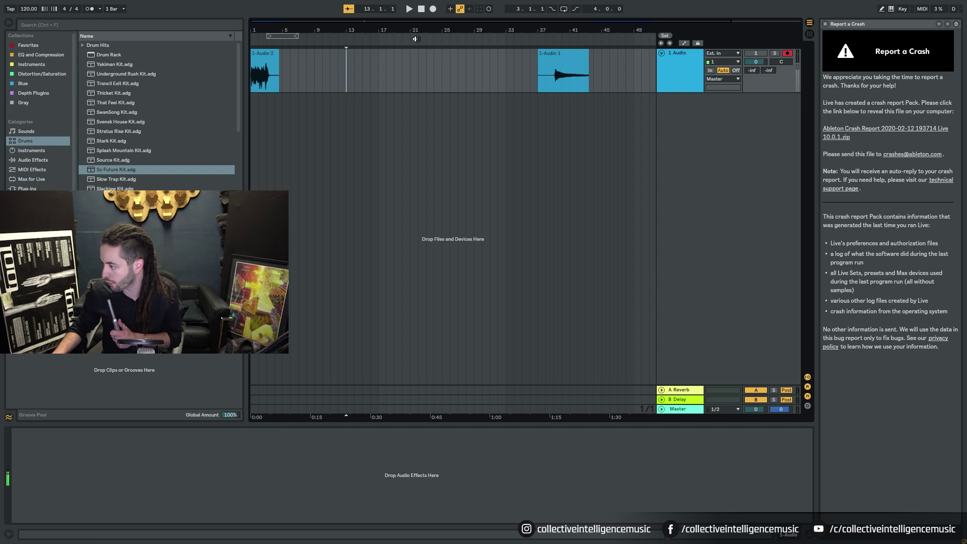
click(433, 9)
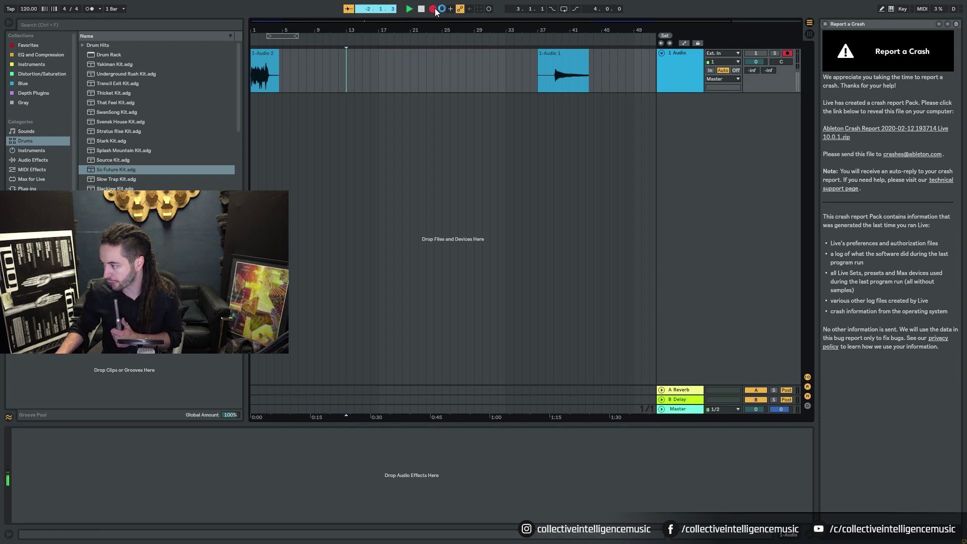